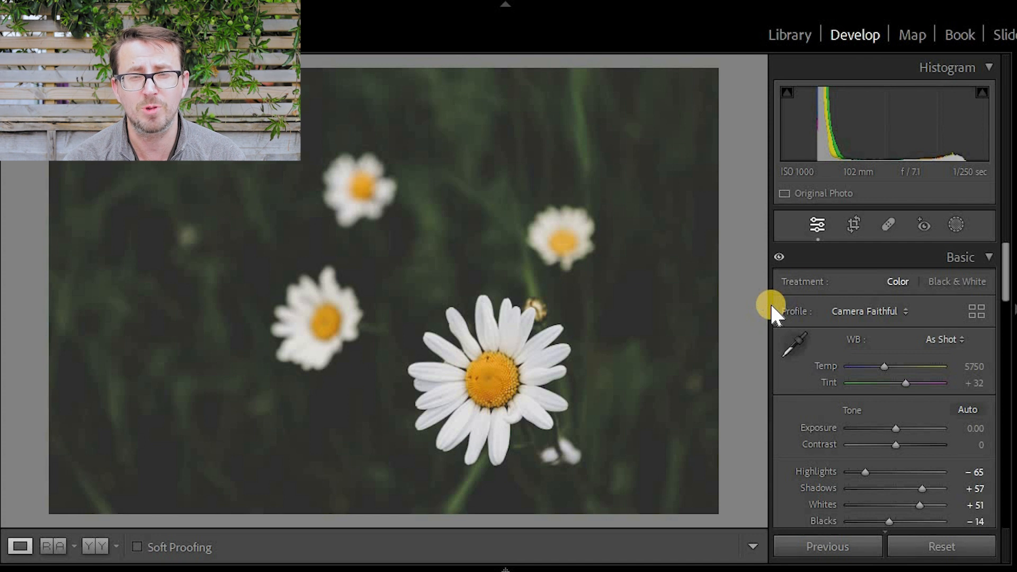
Step: Crop the daisy photo tightly around the large front flower, and widen the frame to take in the surrounding daisies
left_click(845, 233)
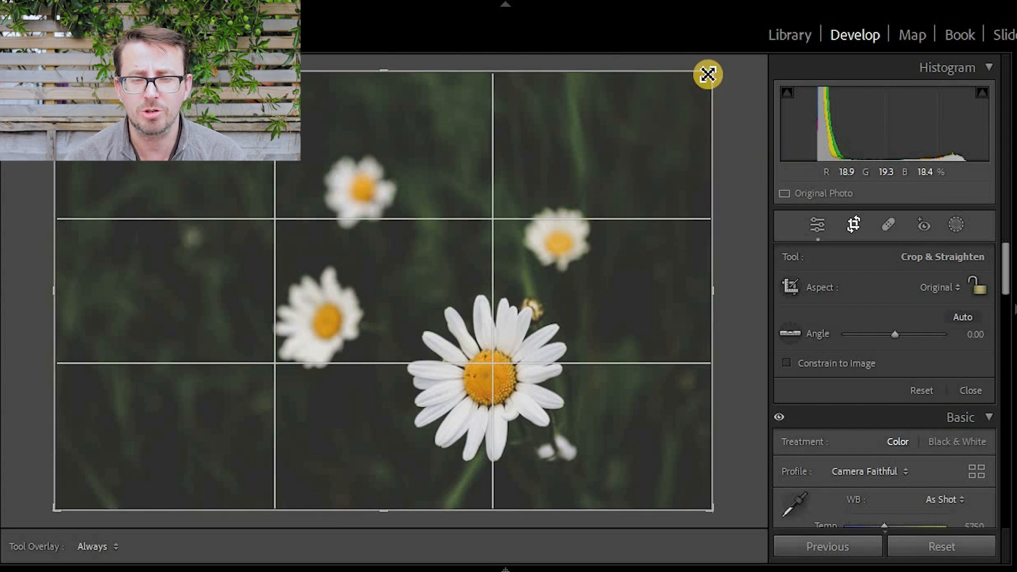
left_click_drag(519, 170, 484, 223)
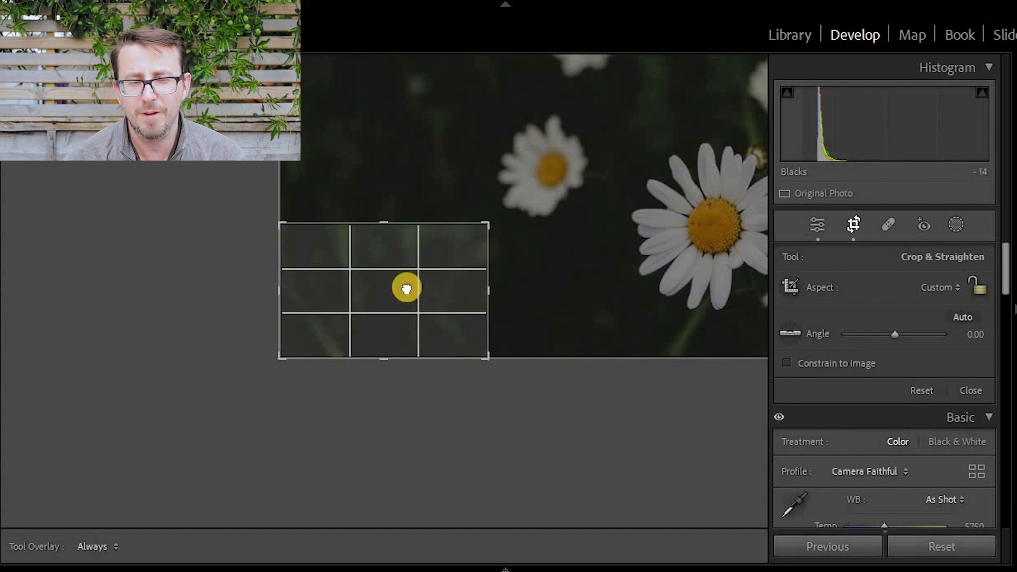
left_click_drag(437, 284, 86, 344)
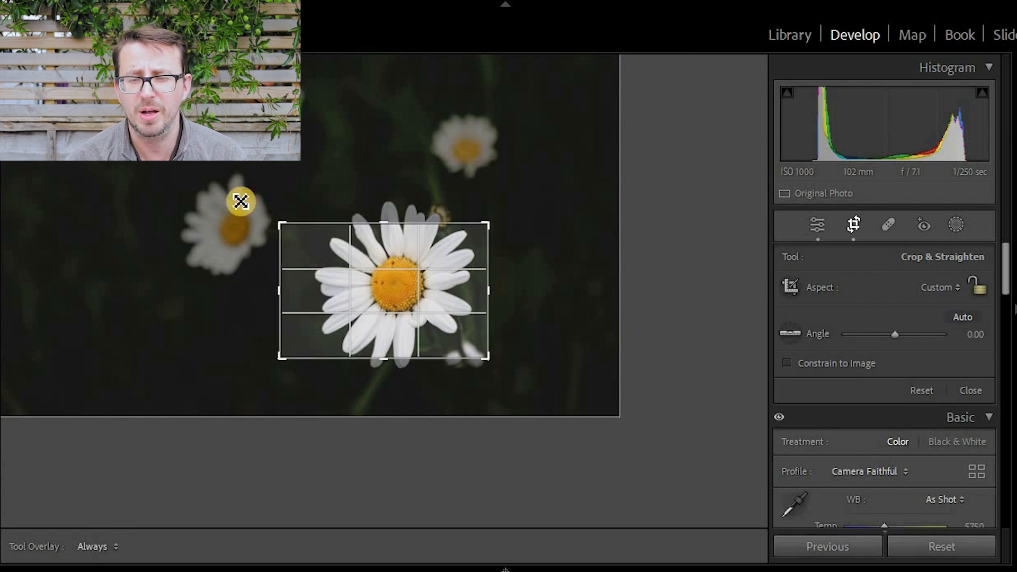
left_click_drag(178, 173, 169, 166)
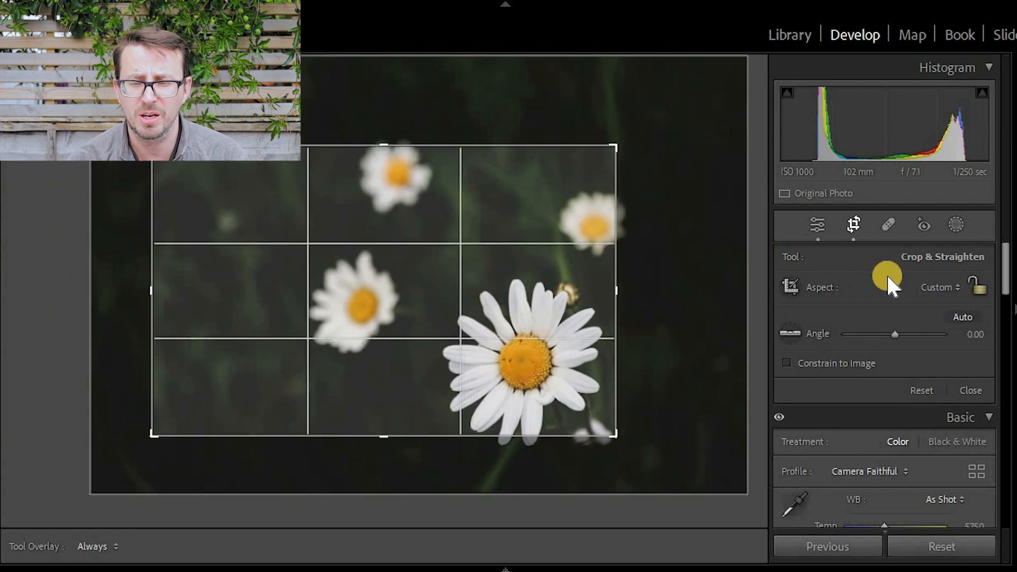
Step: Set the crop's aspect ratio to 1.414 x 1, enlarge and reposition the frame around all the daisies, and apply it
left_click(940, 288)
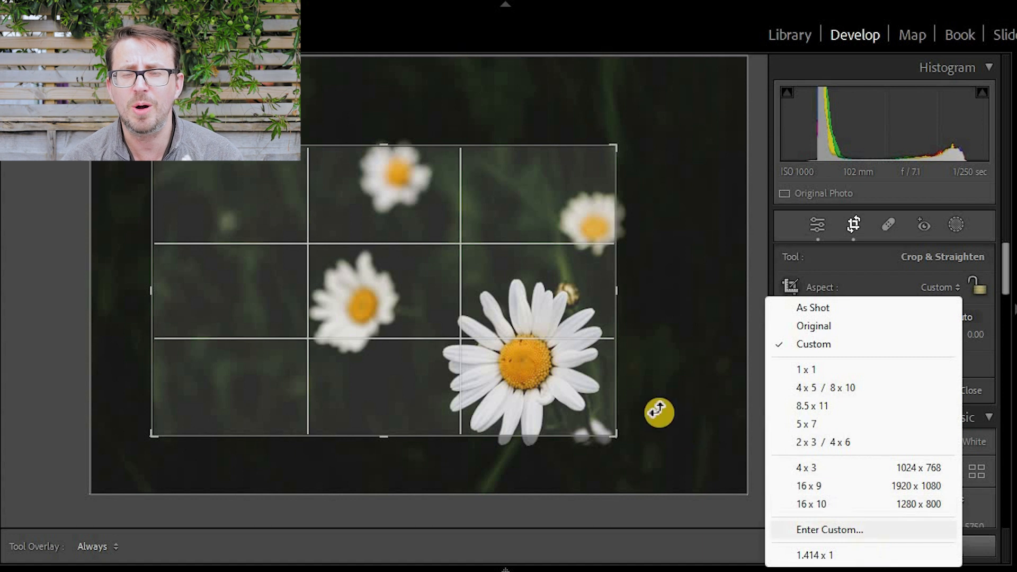
left_click(877, 554)
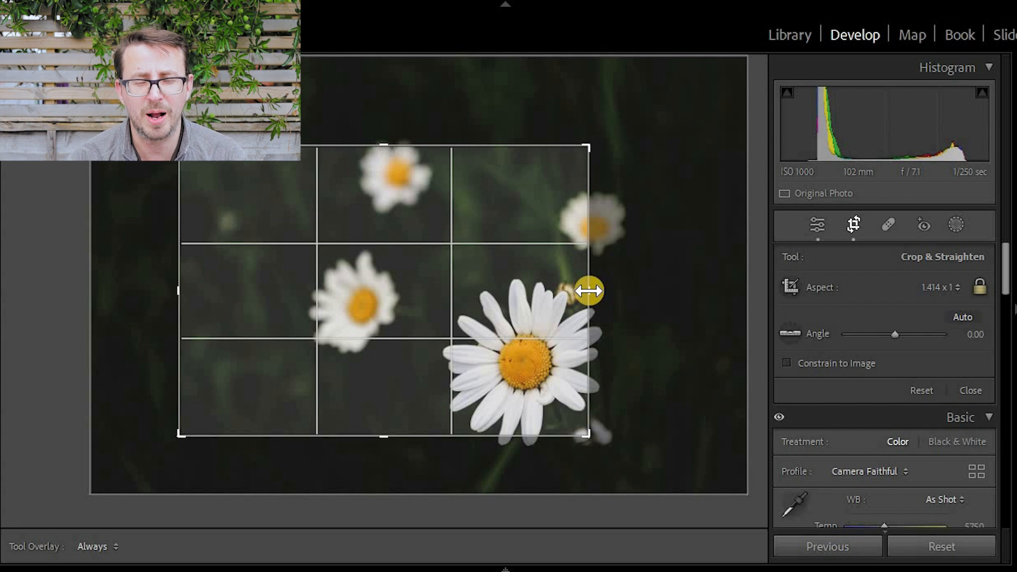
left_click_drag(589, 291, 645, 302)
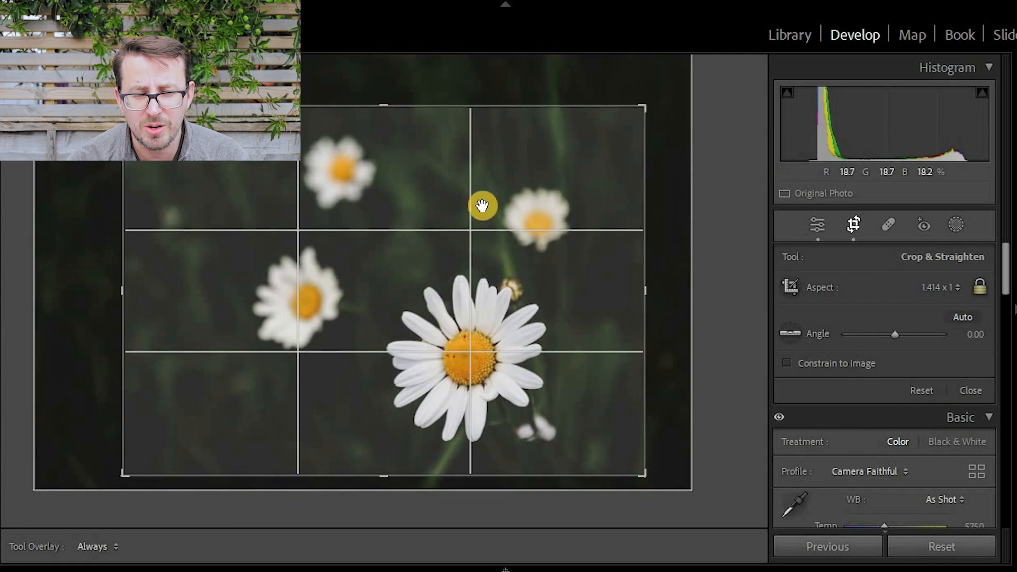
left_click_drag(483, 206, 484, 207)
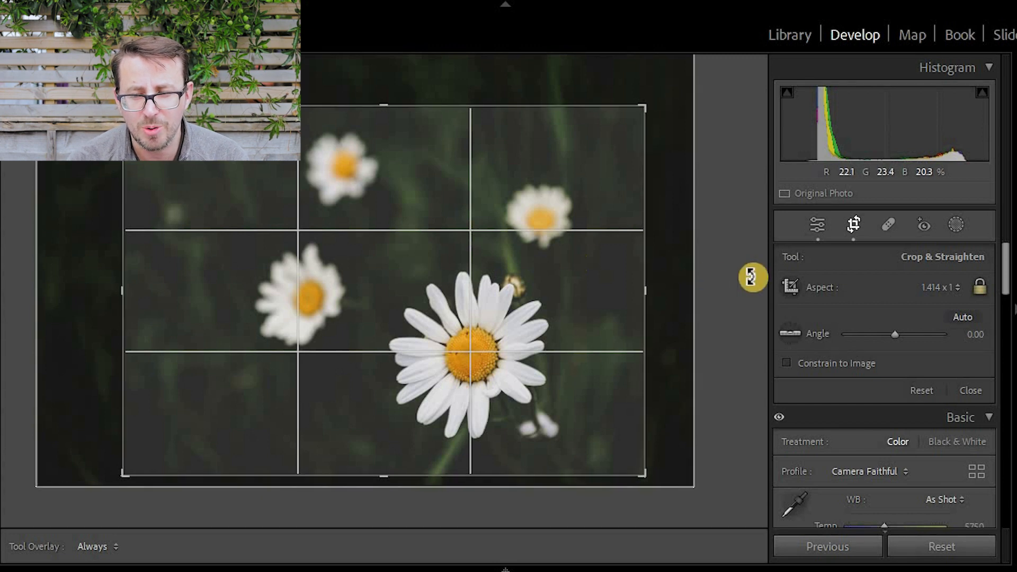
left_click(967, 390)
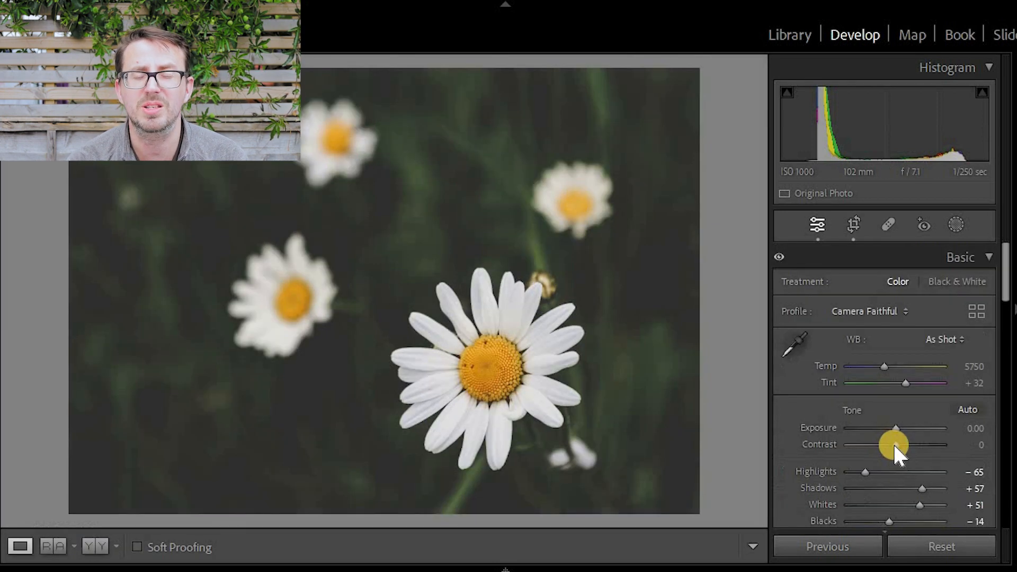
Step: Set the daisy photo's Exposure to +0.18, Contrast to -44, Highlights to -81 and Shadows to +60
left_click(894, 445)
left_click_drag(894, 429, 894, 441)
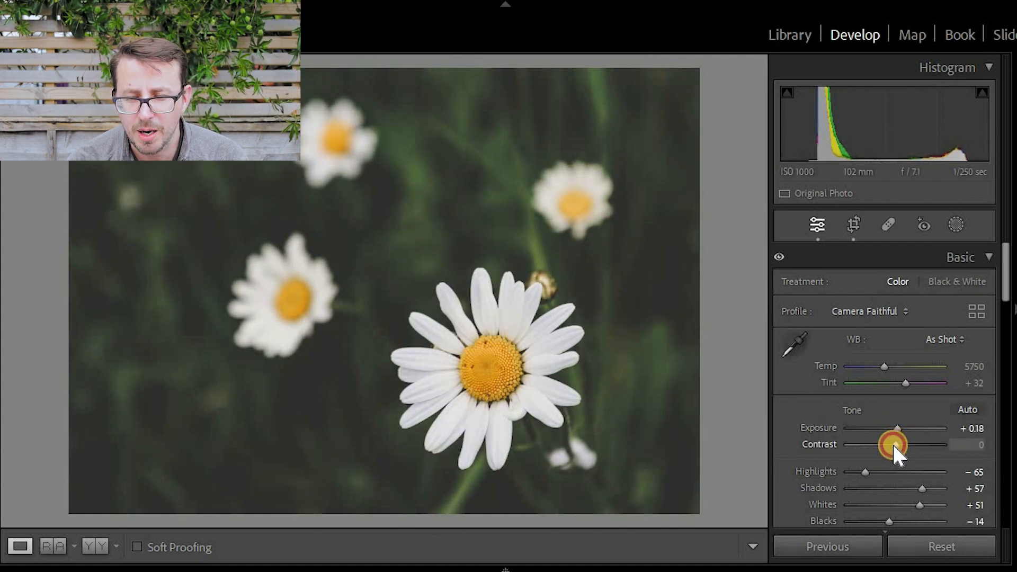
left_click_drag(891, 446, 861, 471)
left_click_drag(923, 485, 921, 486)
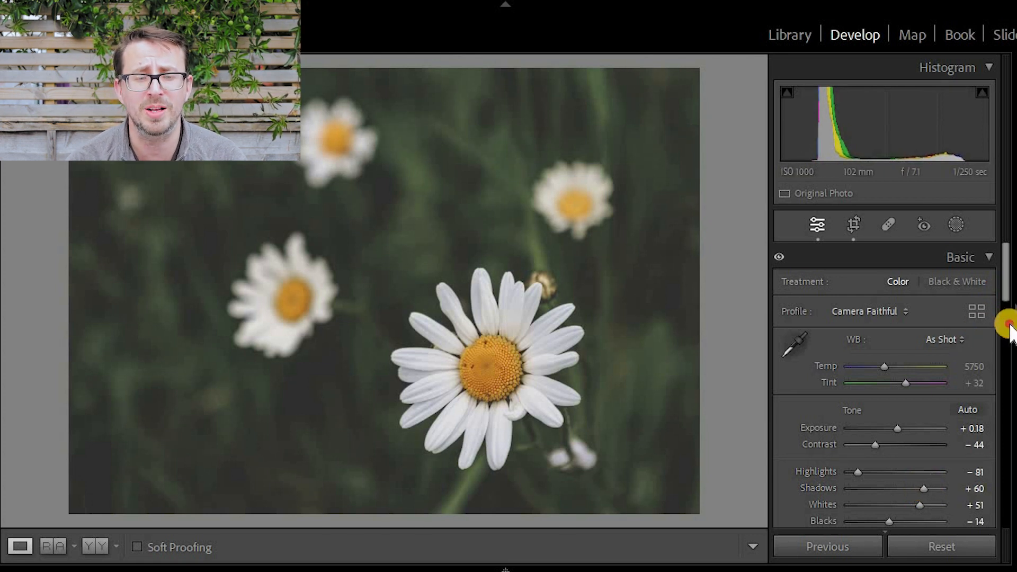
Step: Set the daisy photo's Texture to +32, Clarity to -4 and Saturation to -28
scroll(913, 380, "down", 5)
left_click_drag(908, 392, 895, 409)
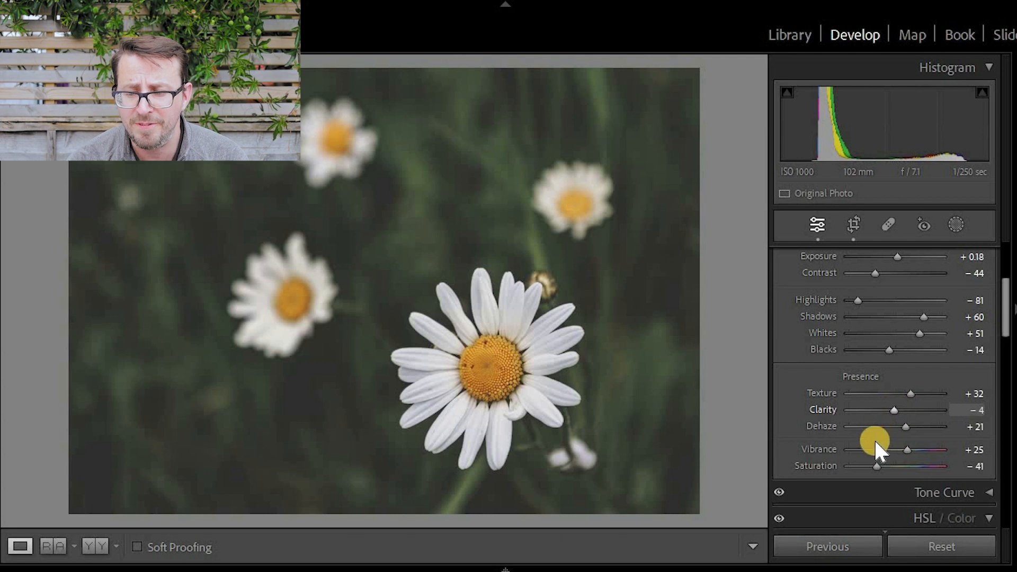
left_click_drag(879, 462, 882, 462)
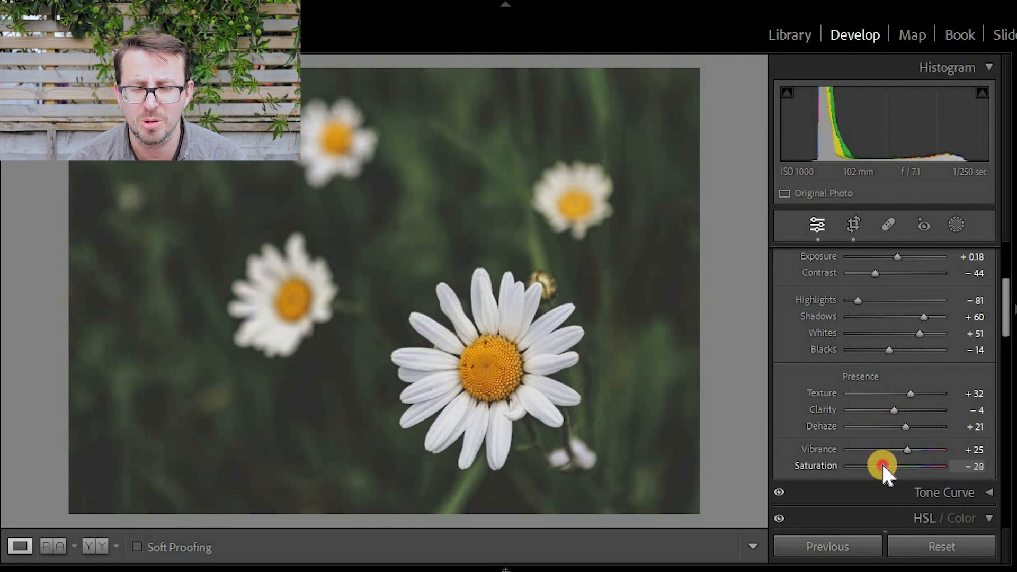
left_click_drag(883, 462, 883, 462)
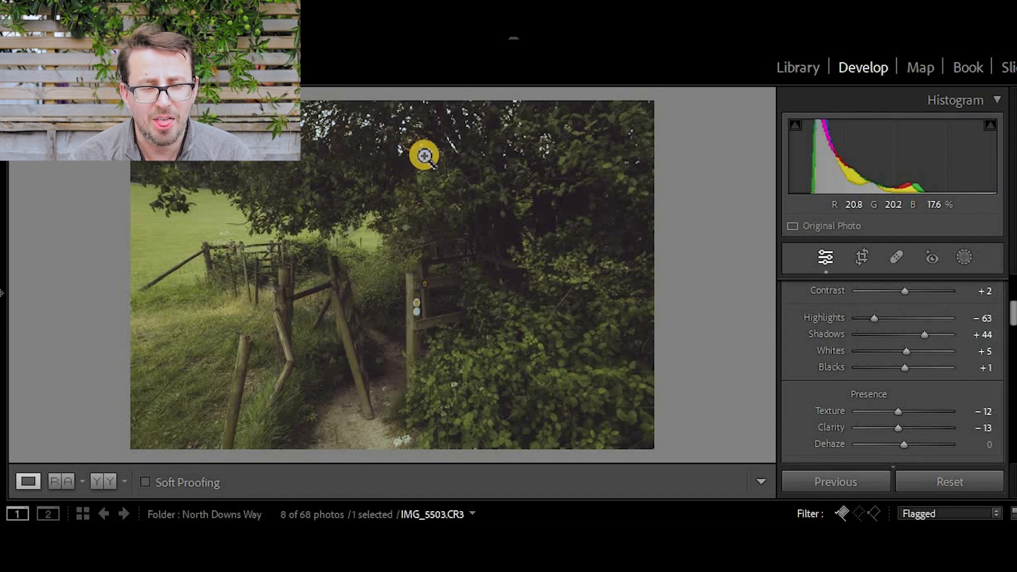
Step: Crop the woodland gate photo slightly tighter from its upper-right corner and apply the crop
left_click(863, 257)
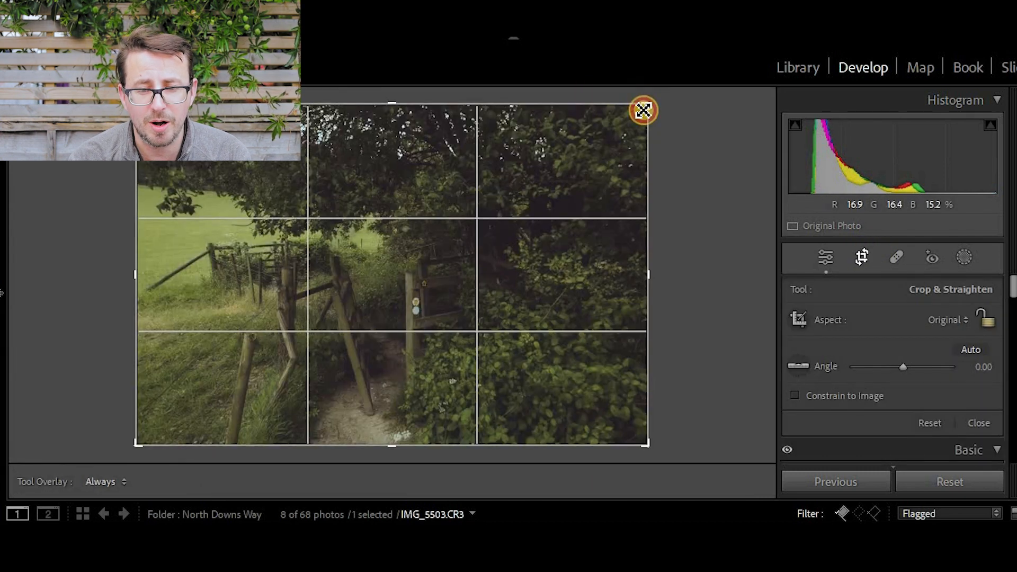
left_click_drag(643, 110, 597, 132)
key("Return")
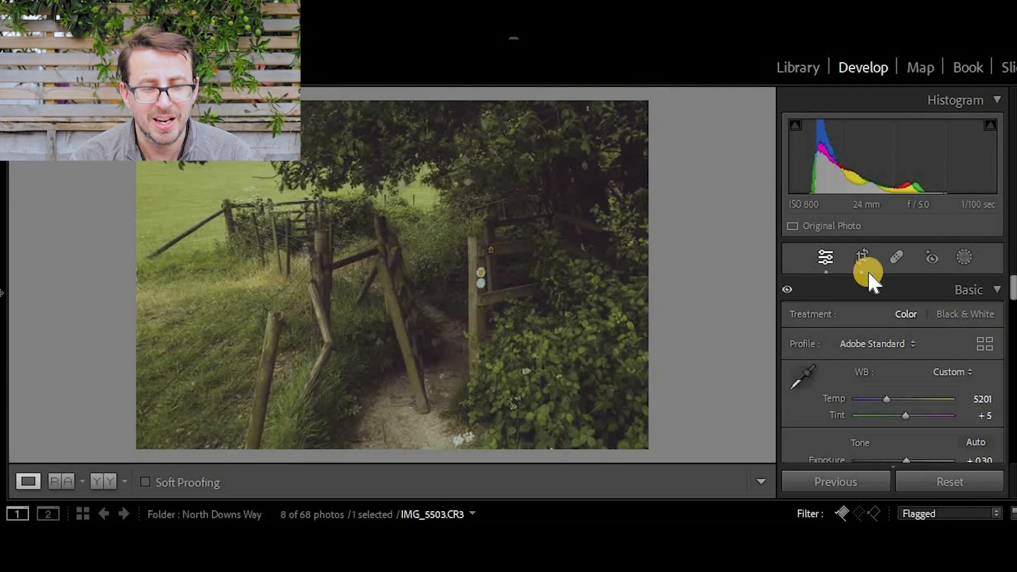
Step: Soften the whole gate photo by setting Clarity to -81 and Texture to +11
left_click_drag(1012, 286, 1010, 334)
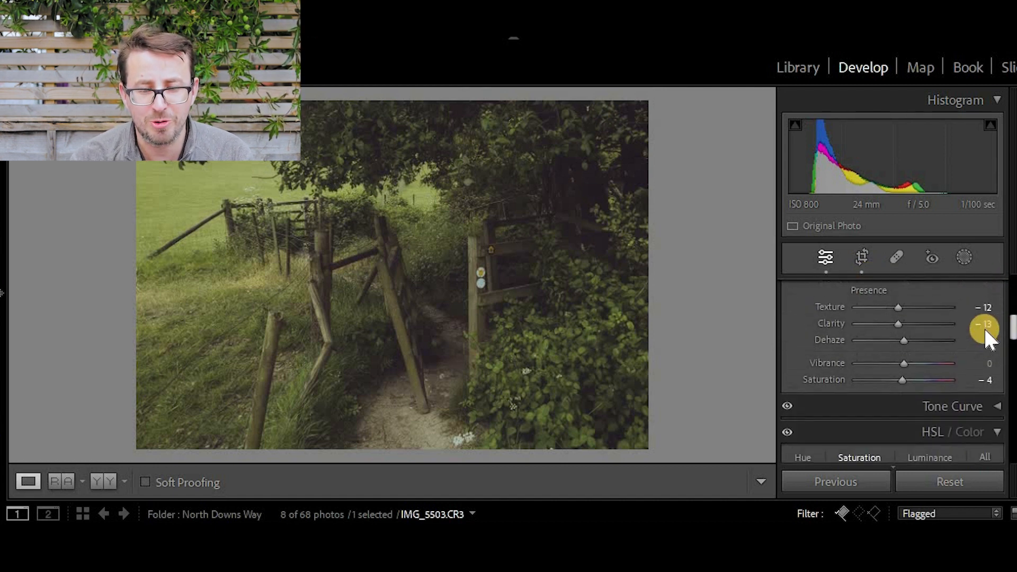
scroll(917, 349, "up", 1)
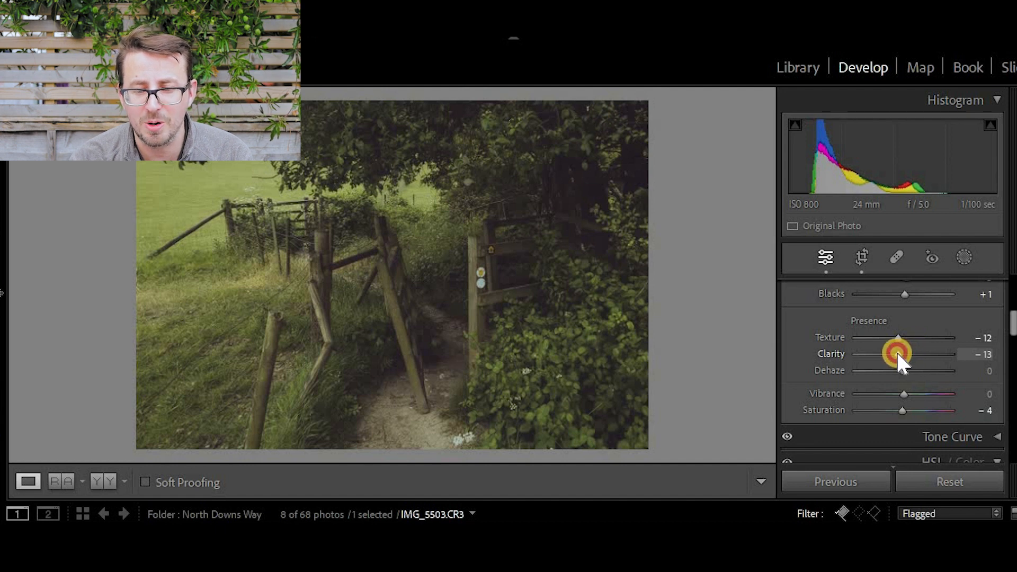
mouse_move(897, 353)
left_mouse_down()
mouse_move(866, 355)
mouse_move(910, 338)
left_mouse_up()
left_click(906, 337)
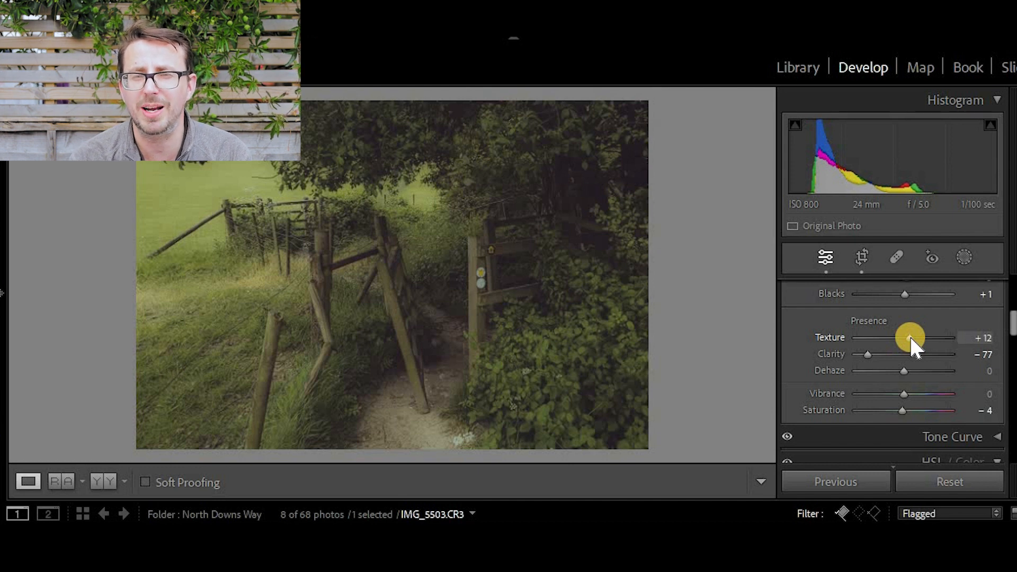
left_click_drag(898, 338, 872, 337)
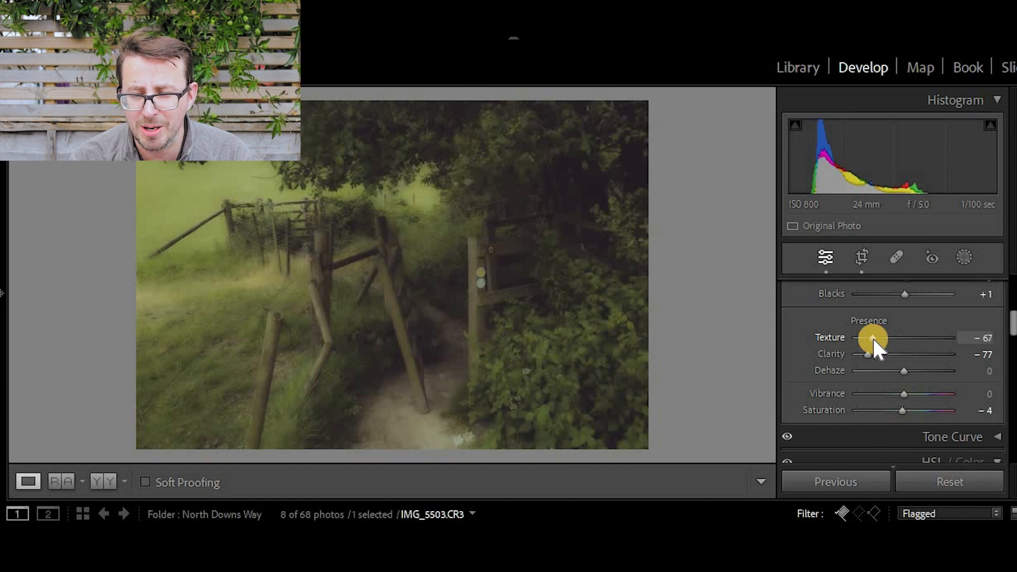
left_click_drag(889, 339, 908, 339)
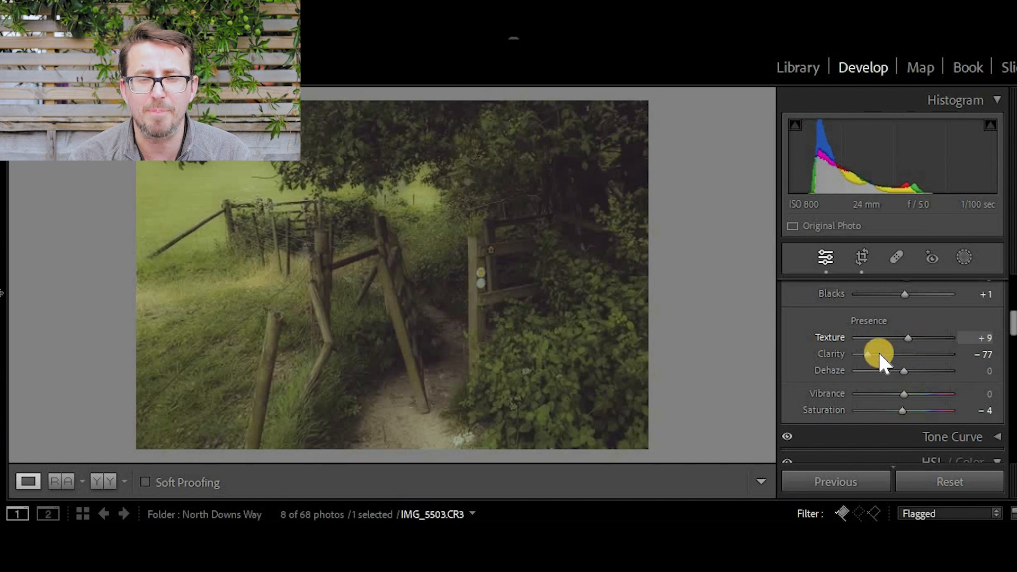
left_click_drag(871, 352, 867, 352)
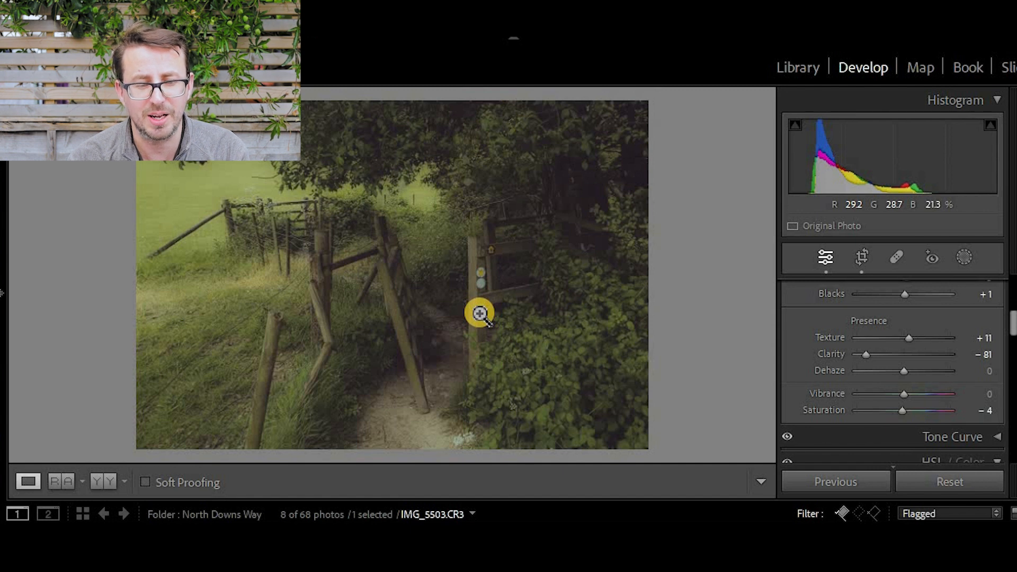
Step: Create a Color Range mask by sampling the leaning wooden post beside the path
left_click(963, 257)
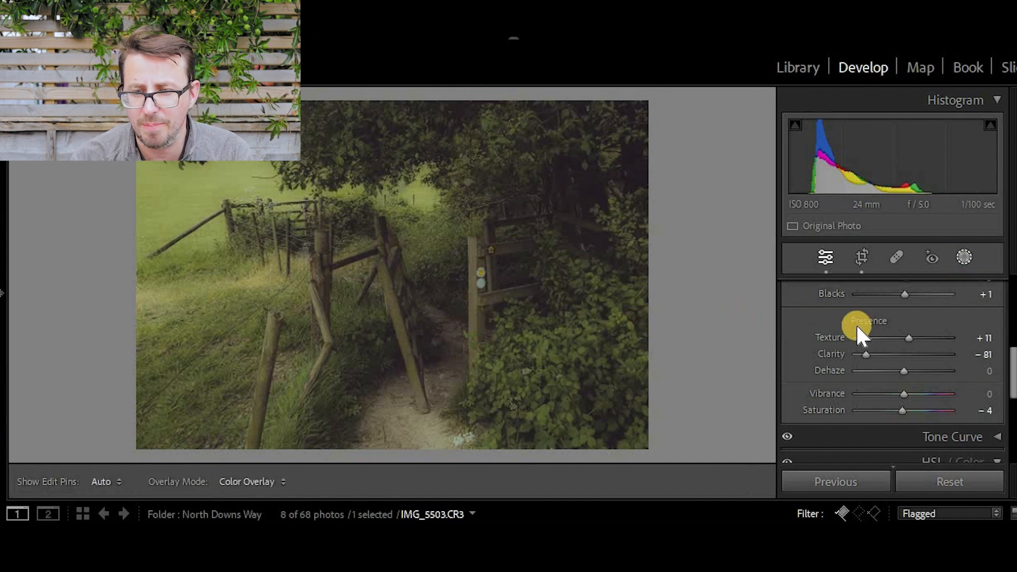
scroll(844, 403, "down", 3)
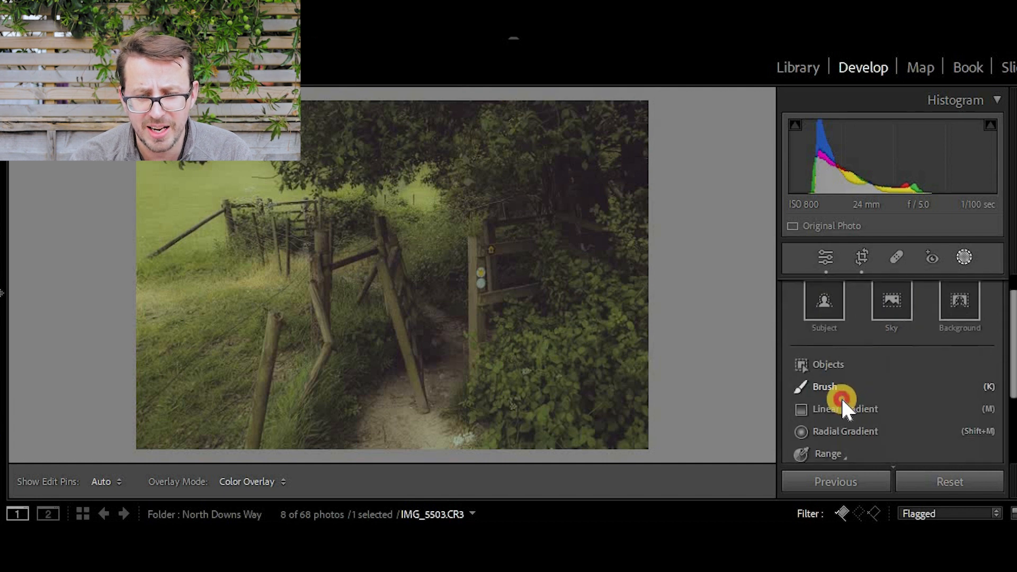
left_click(866, 427)
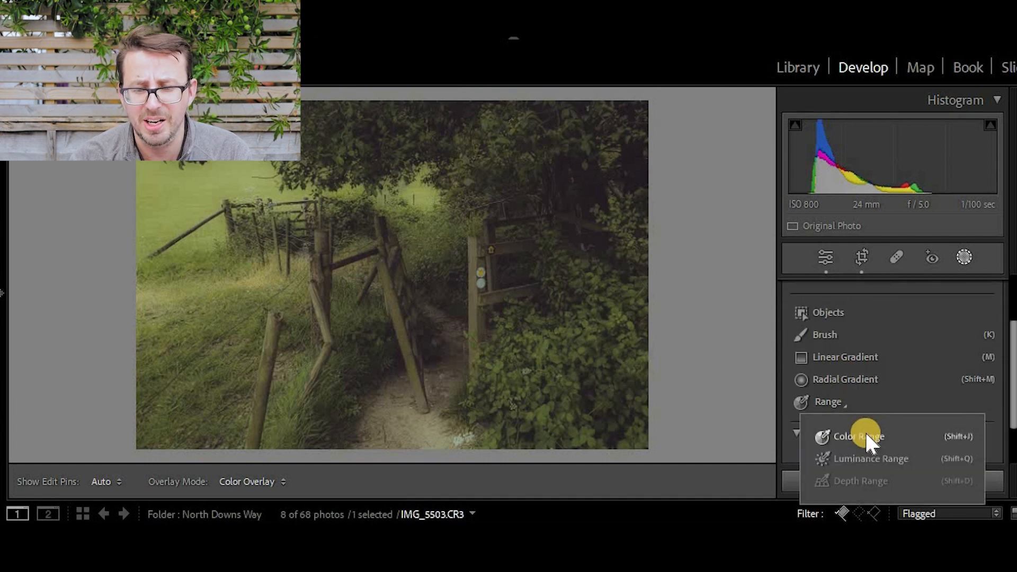
left_click(866, 434)
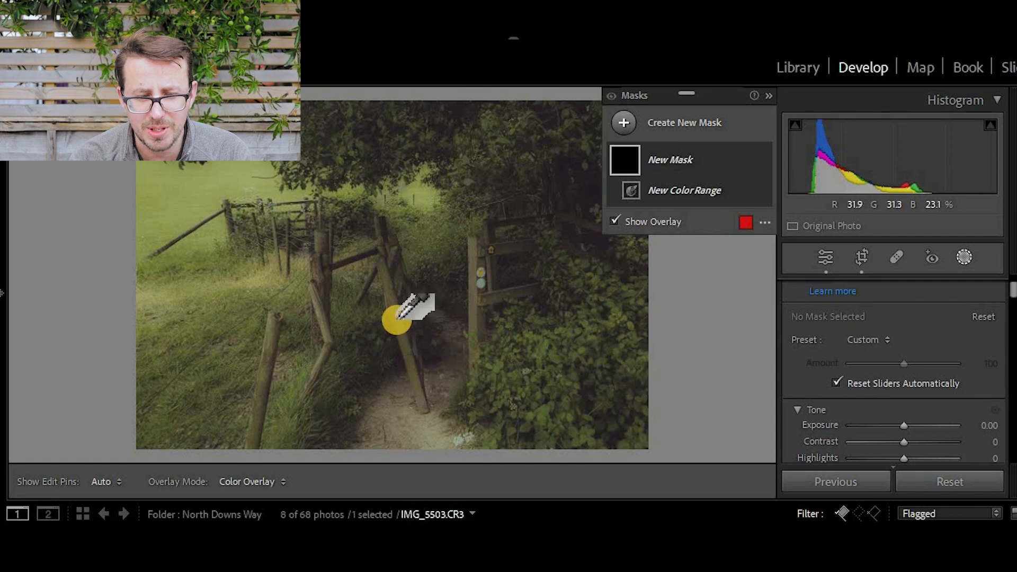
left_click(398, 319)
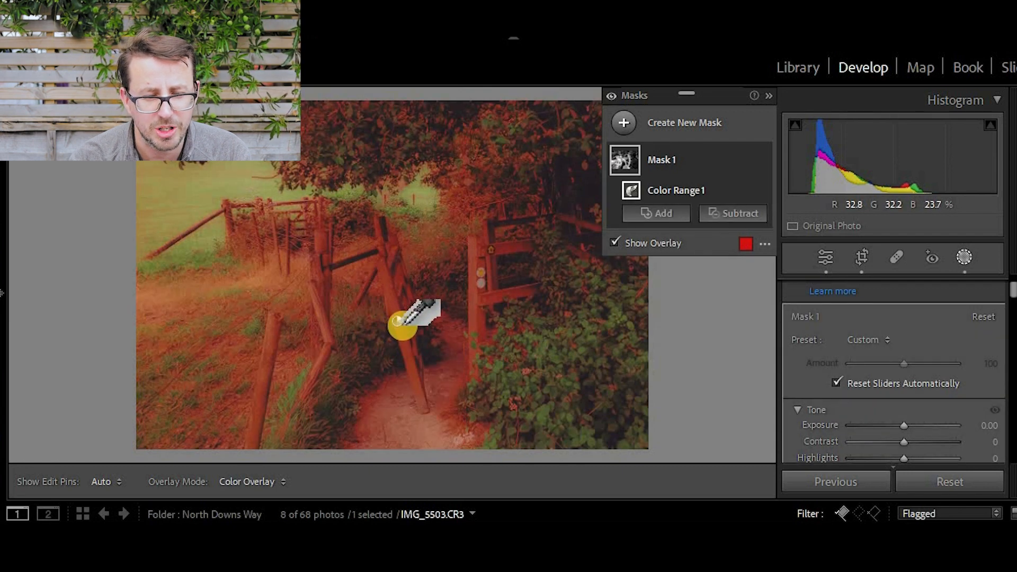
left_click(407, 348)
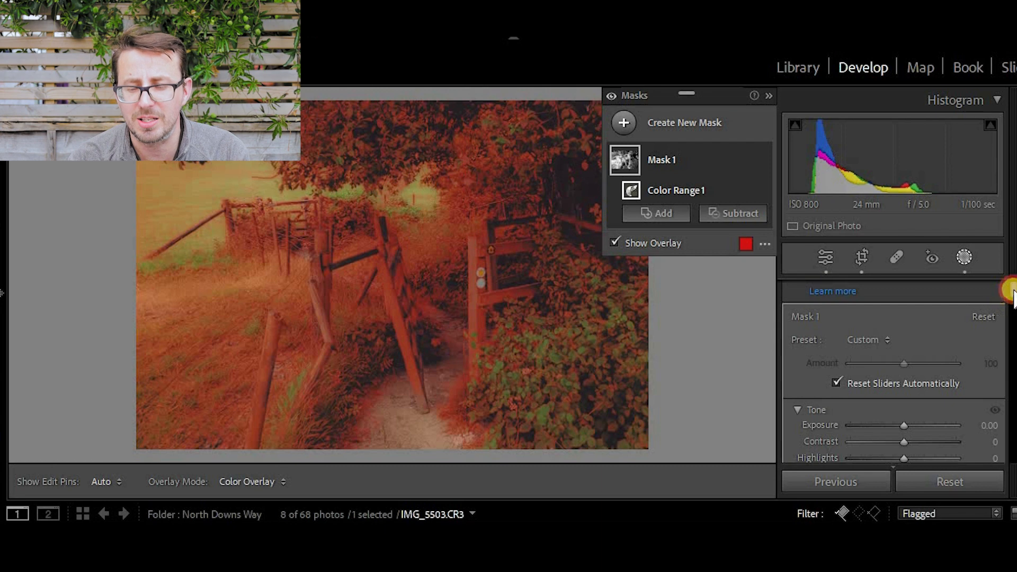
Step: Narrow the color range mask to a Refine value of 11 and resample the color of the leaning wooden post
left_click_drag(1014, 288, 1014, 281)
scroll(905, 314, "up", 2)
left_click_drag(887, 311, 862, 314)
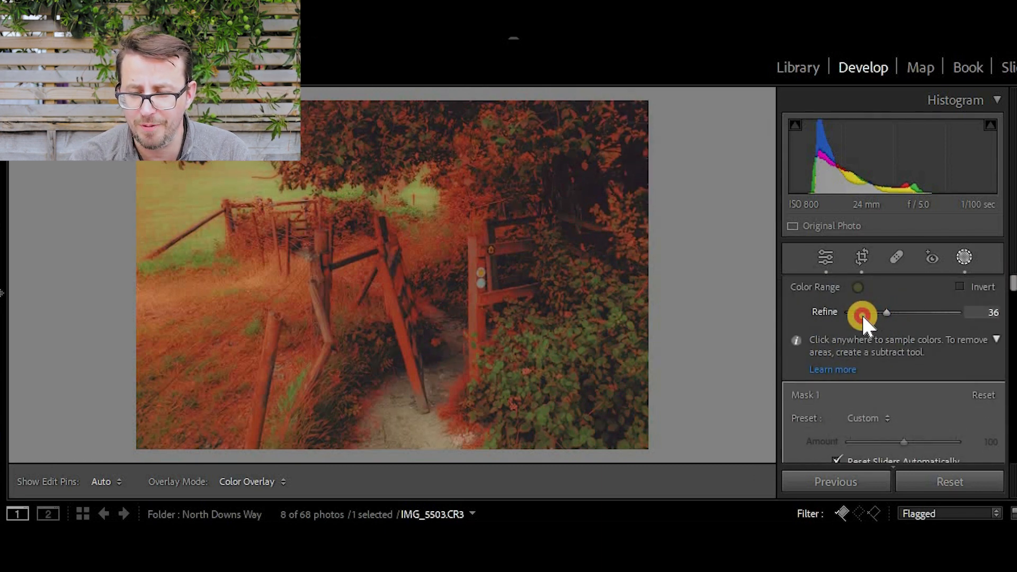
left_click(402, 329)
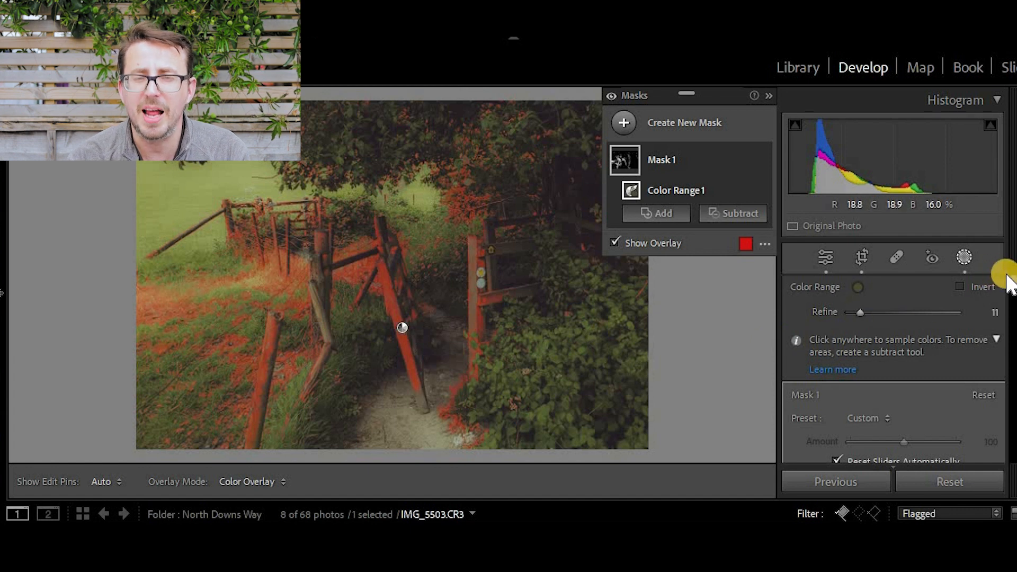
Step: Set the Texture of the wood color range mask to 53
scroll(1012, 286, "down", 1)
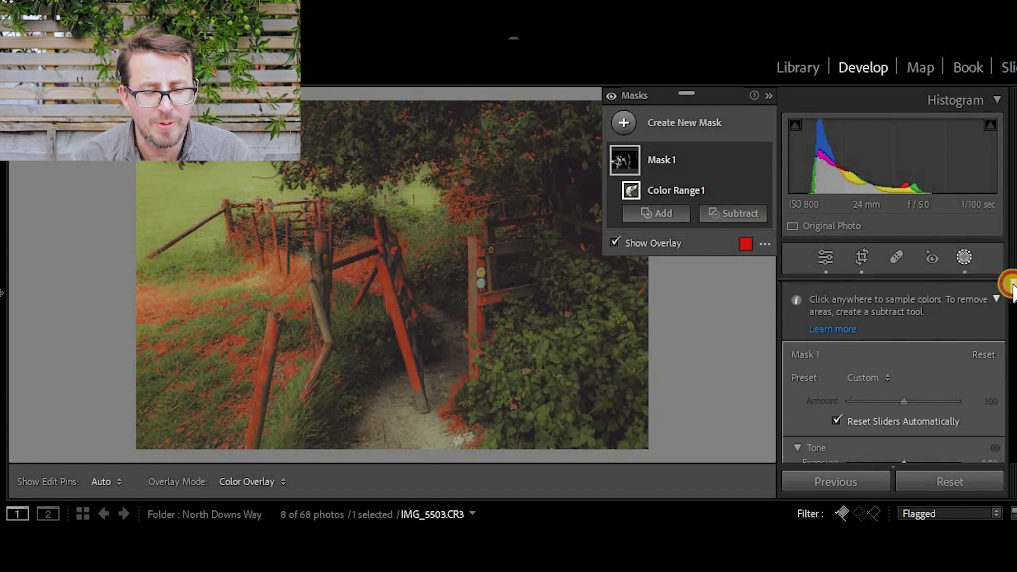
scroll(1011, 304, "down", 5)
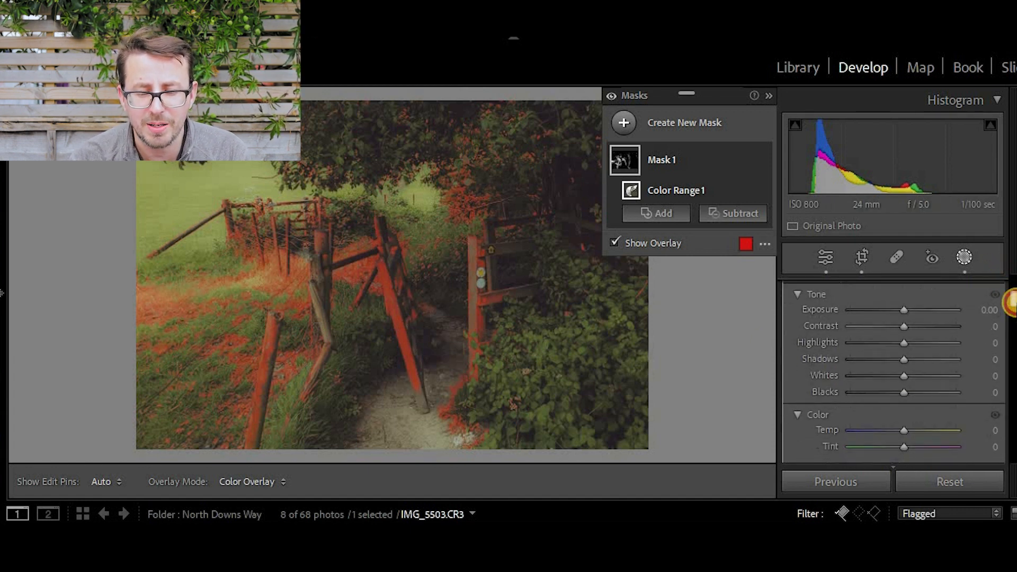
scroll(1009, 302, "down", 5)
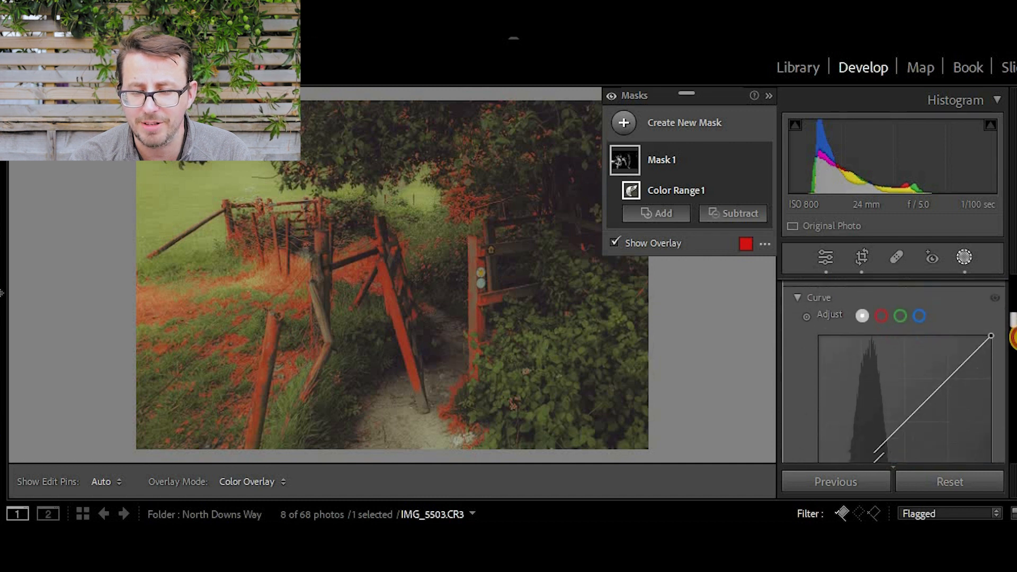
scroll(911, 320, "down", 3)
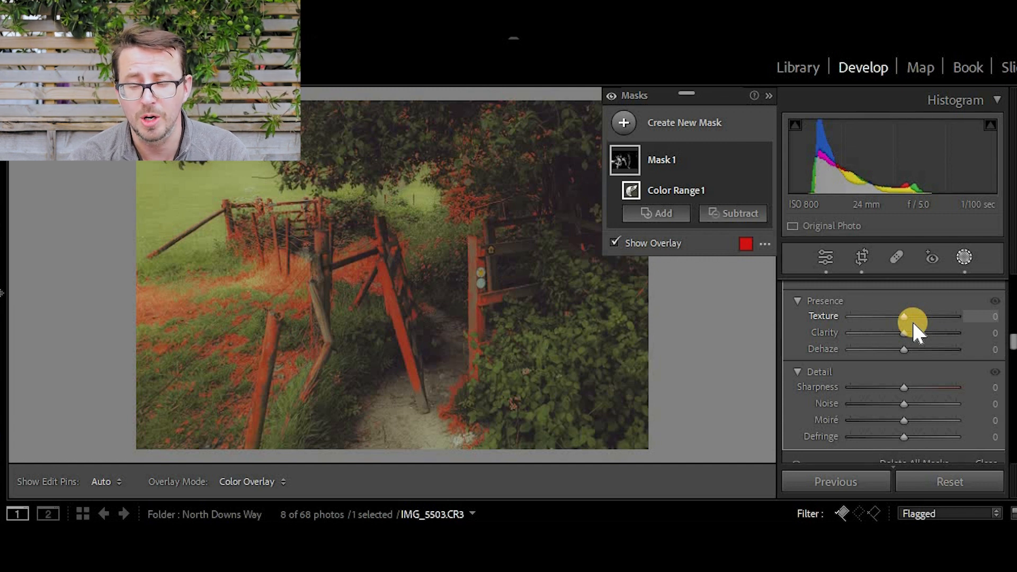
left_click_drag(910, 316, 930, 317)
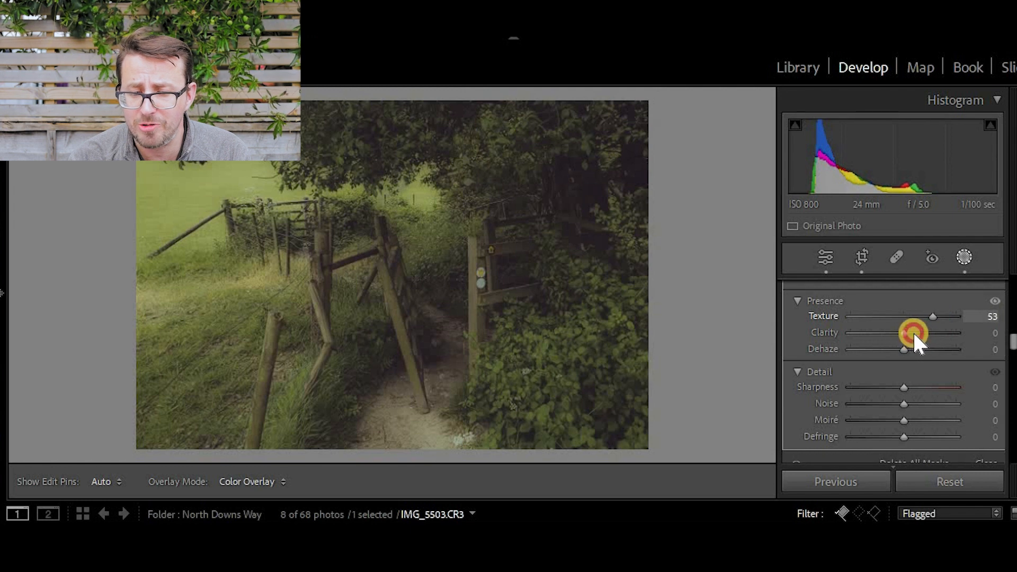
Step: Raise the Clarity of the wood color range mask slightly
left_click(918, 331)
left_click_drag(919, 333, 927, 333)
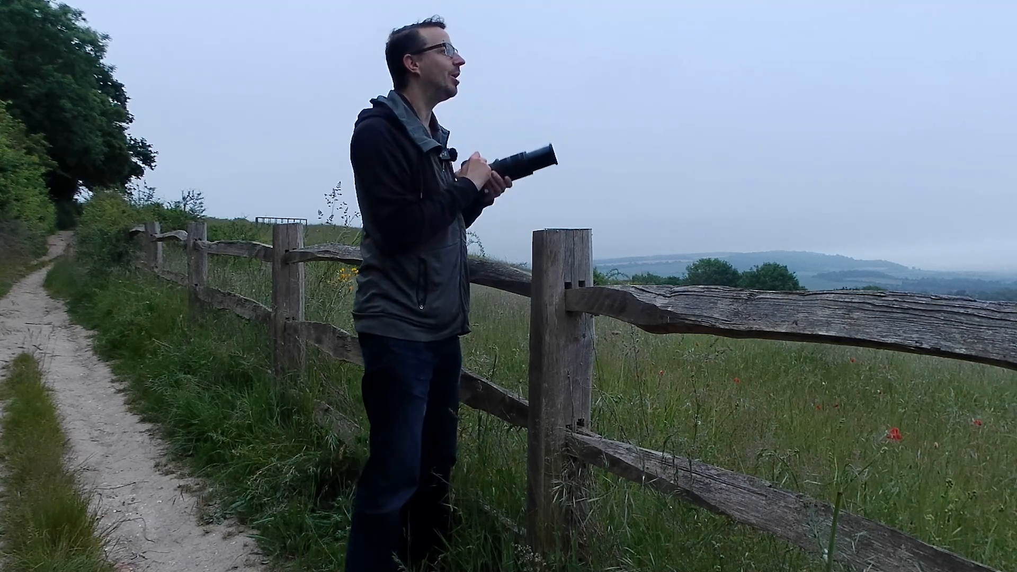
Step: Browse the series of deer and poppy field photos and open the edited version IMG_5477-Enhanced-NR-Edit.tif
left_click(260, 543)
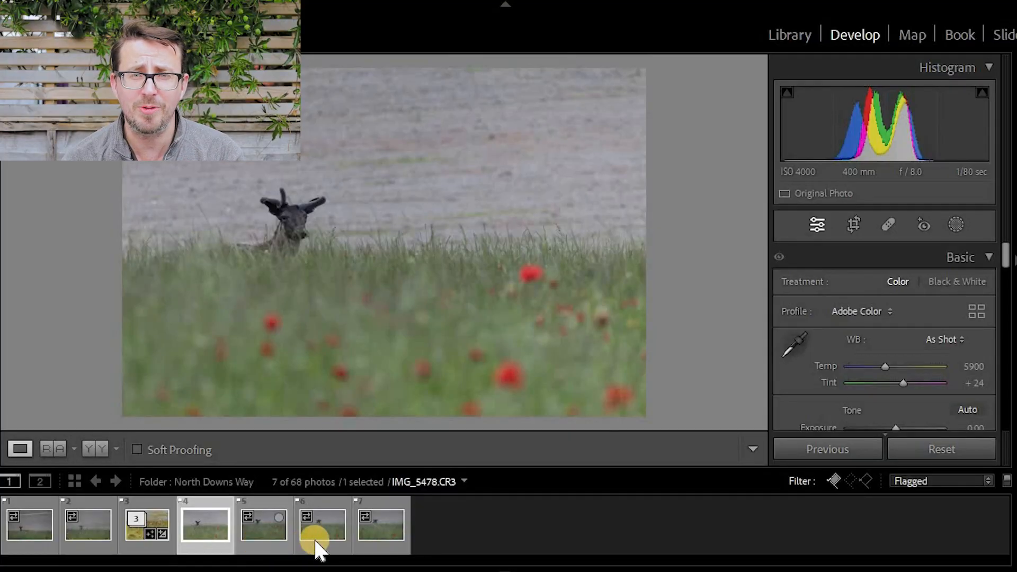
left_click(382, 541)
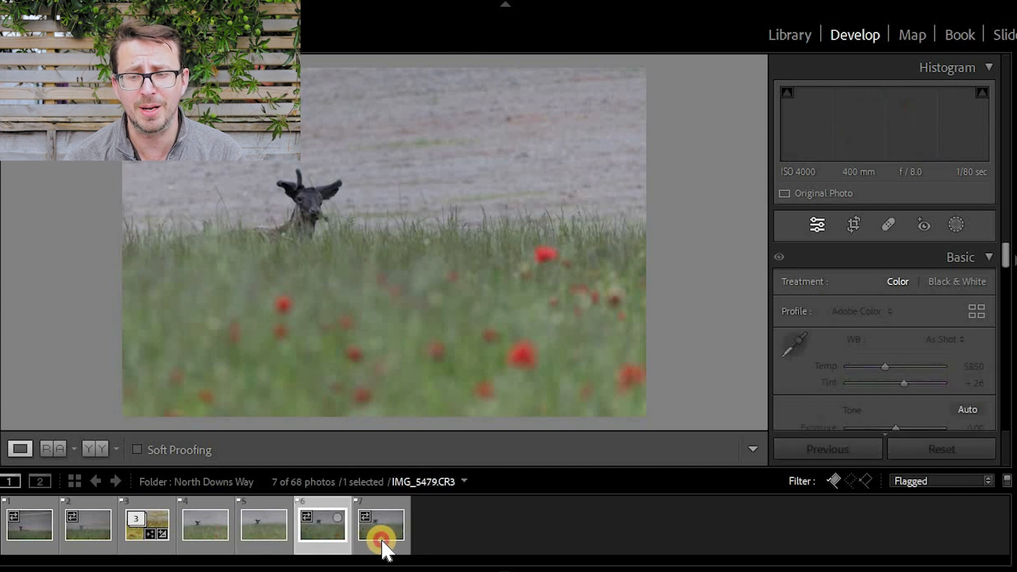
left_click(109, 539)
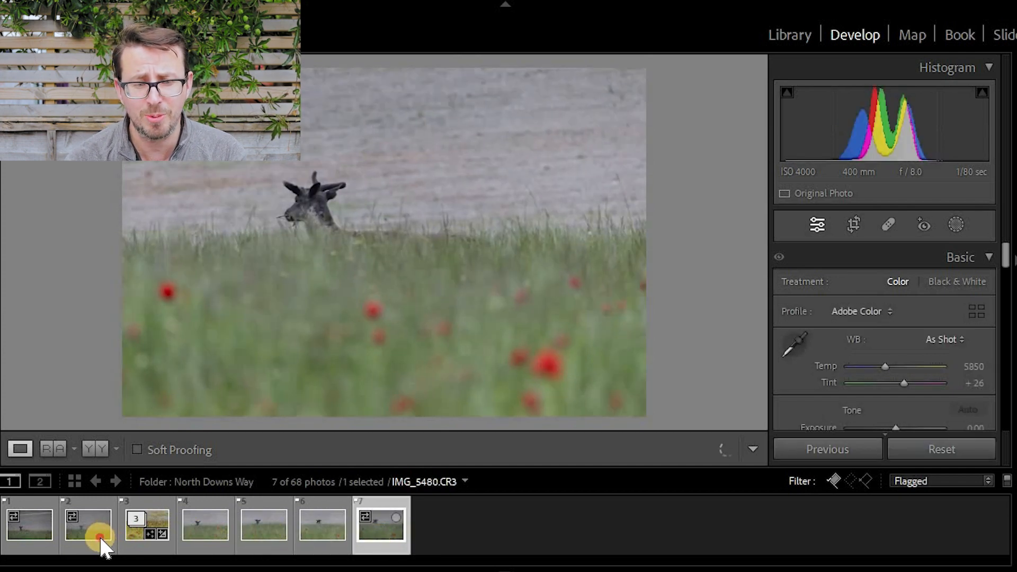
left_click(100, 538)
left_click(47, 546)
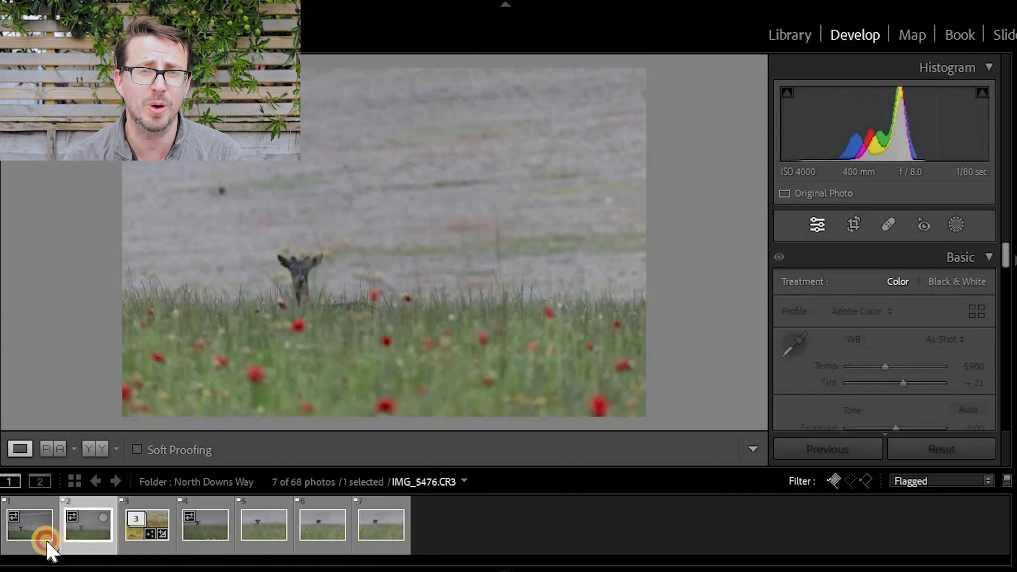
left_click(156, 545)
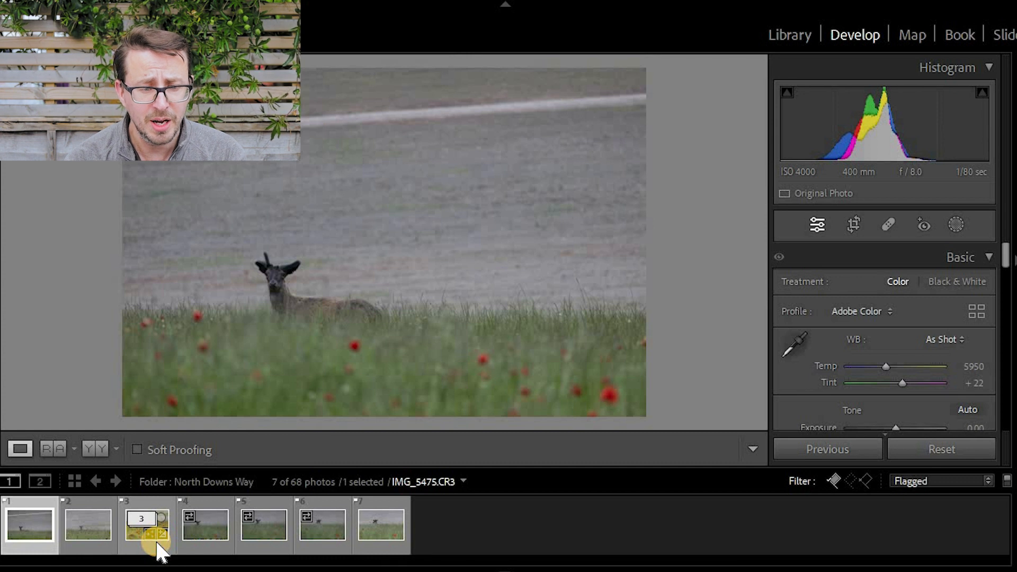
left_click(159, 548)
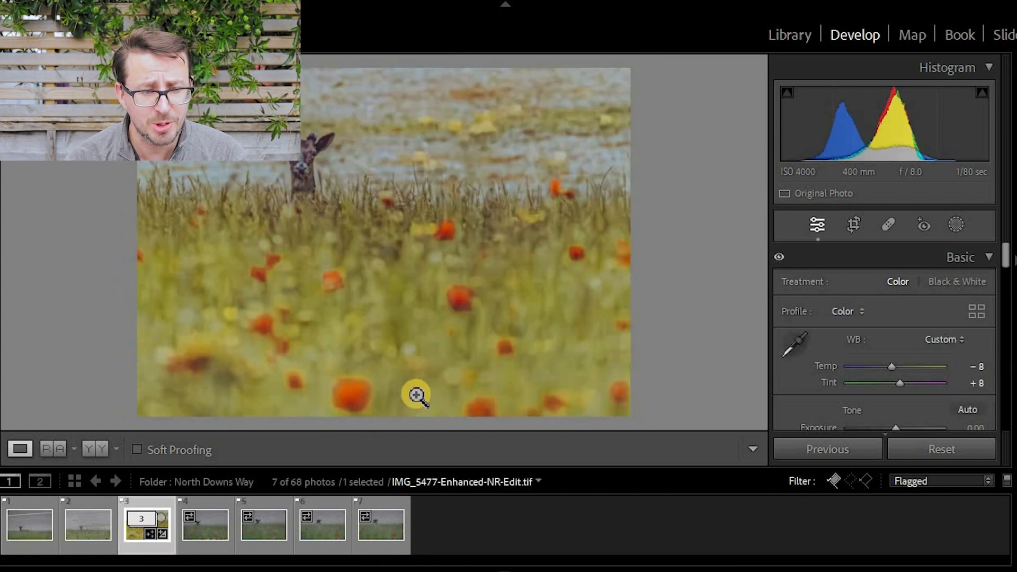